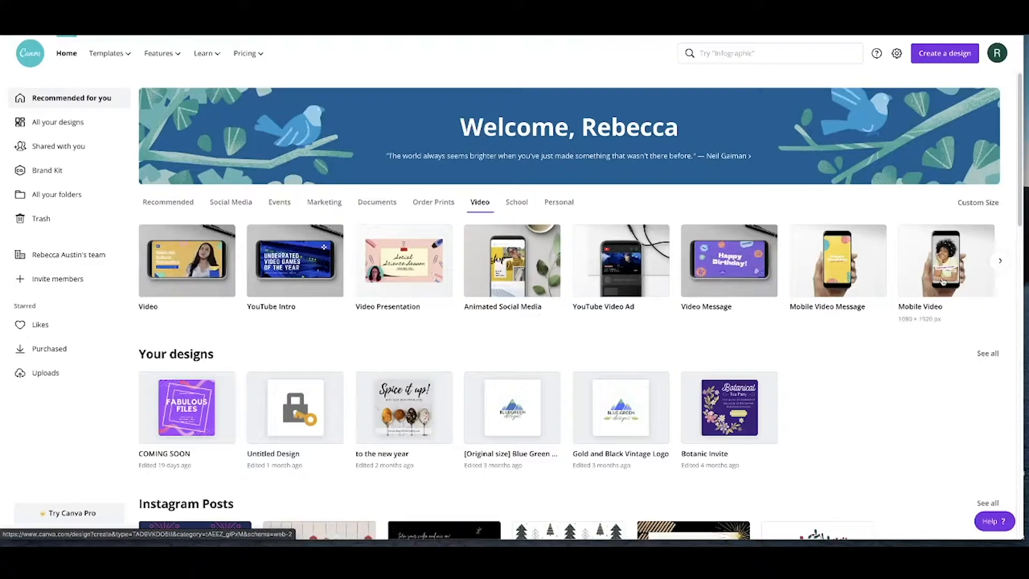
# Create a new blank design from the Video preset
pyautogui.click(973, 203)
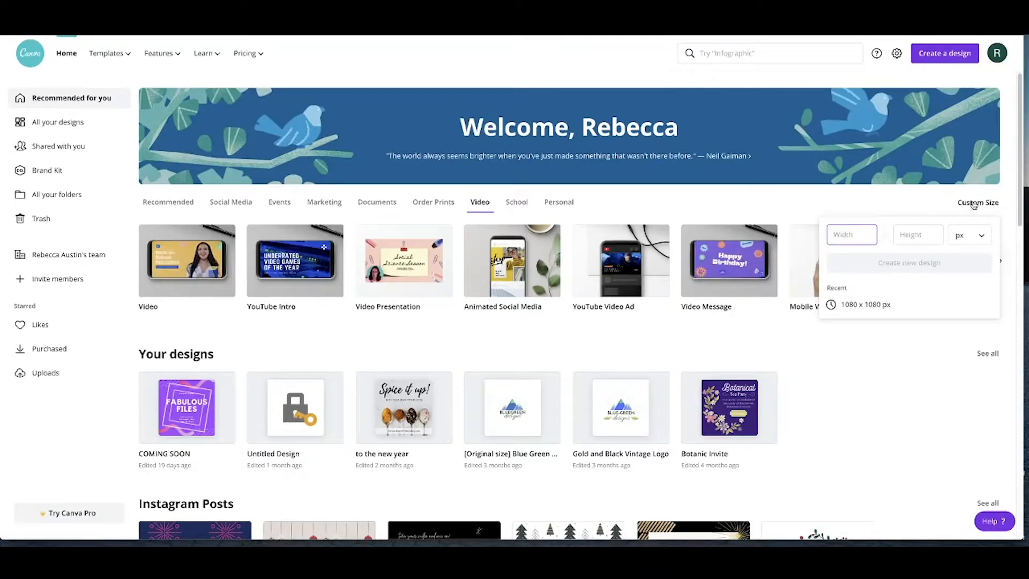
pyautogui.click(974, 204)
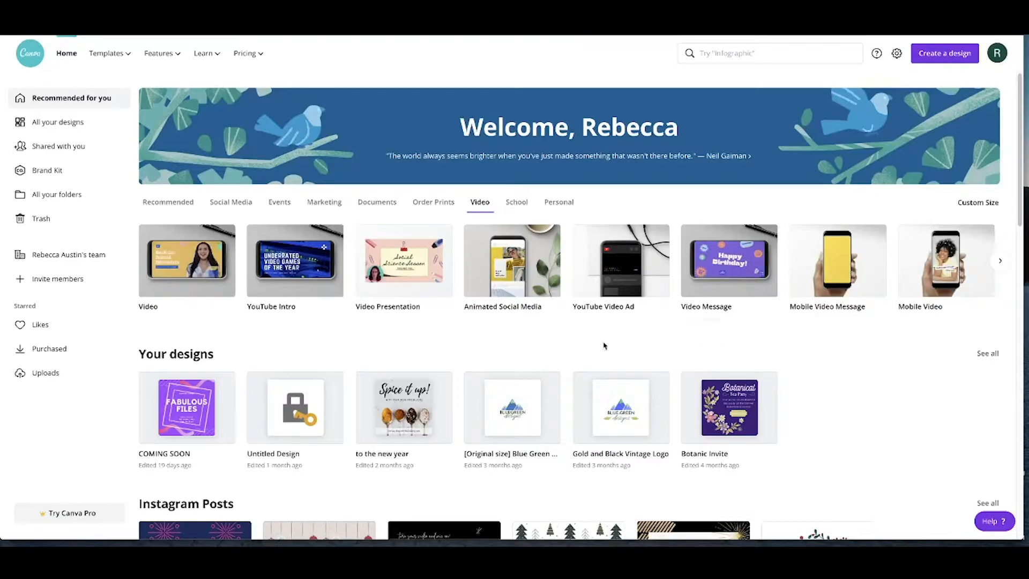
pyautogui.click(184, 257)
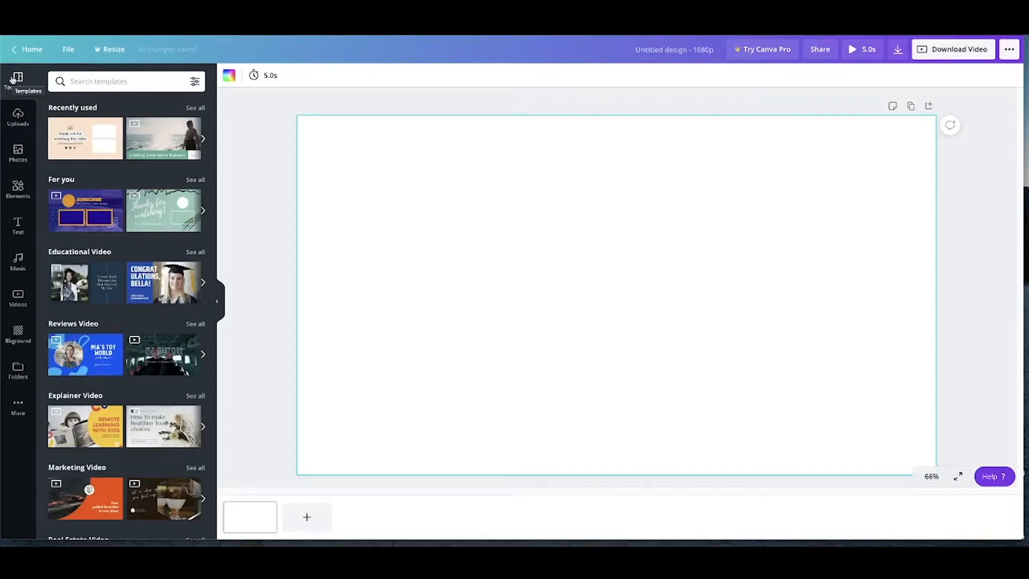
# Search the template library for "yoga"
pyautogui.scroll(-5, 127, 201)
pyautogui.scroll(-8, 126, 200)
pyautogui.scroll(13, 126, 200)
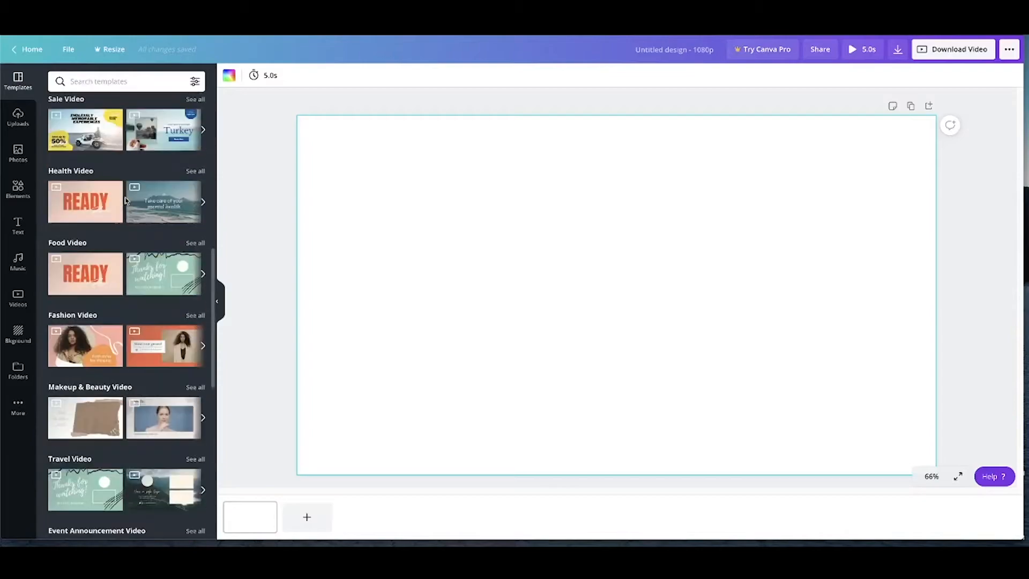
pyautogui.click(122, 83)
pyautogui.write('yoga')
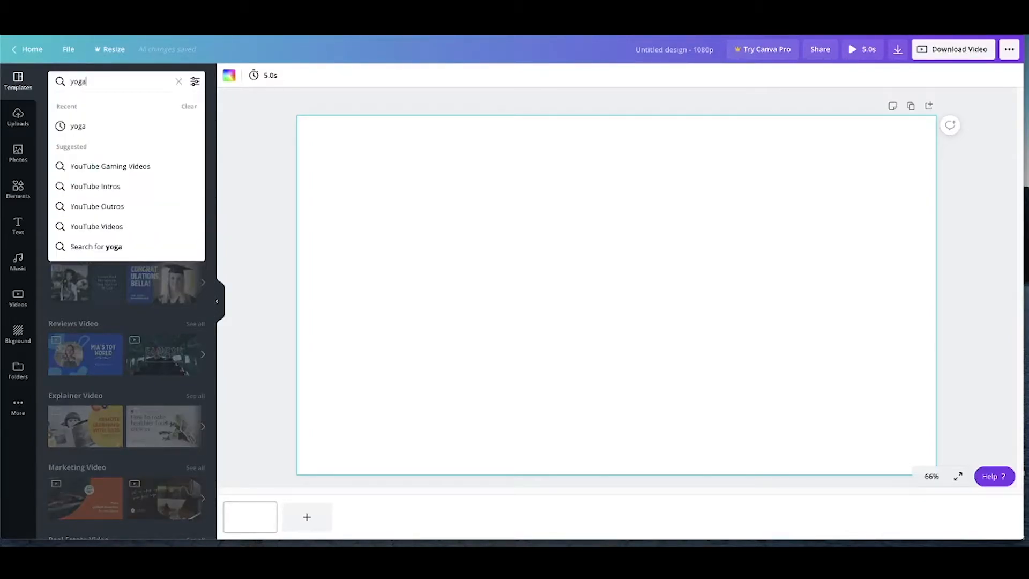
pyautogui.press('Return')
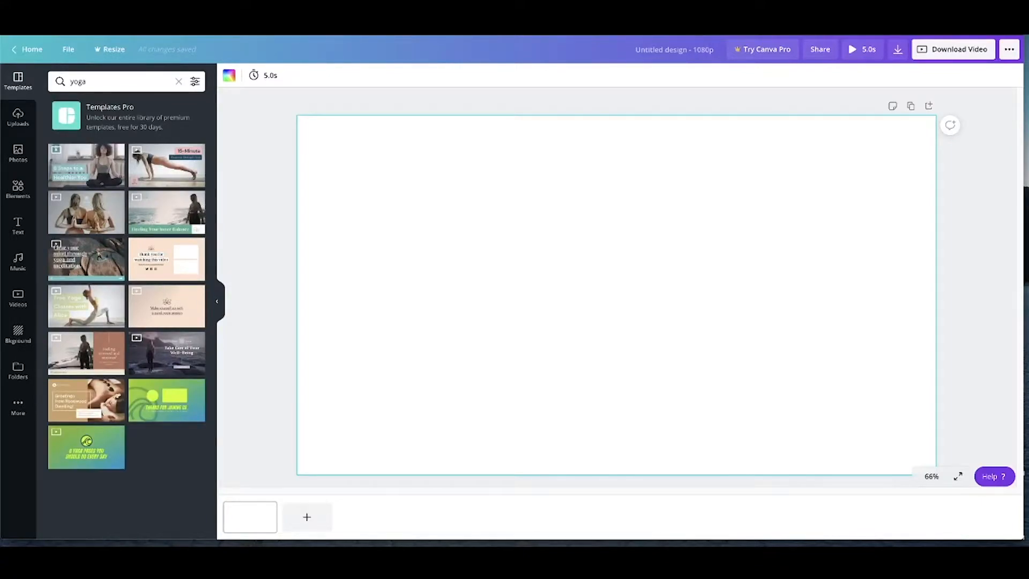
# Preview the yoga templates and apply the "Finding Your Inner Balance" one to the page
pyautogui.moveTo(172, 169)
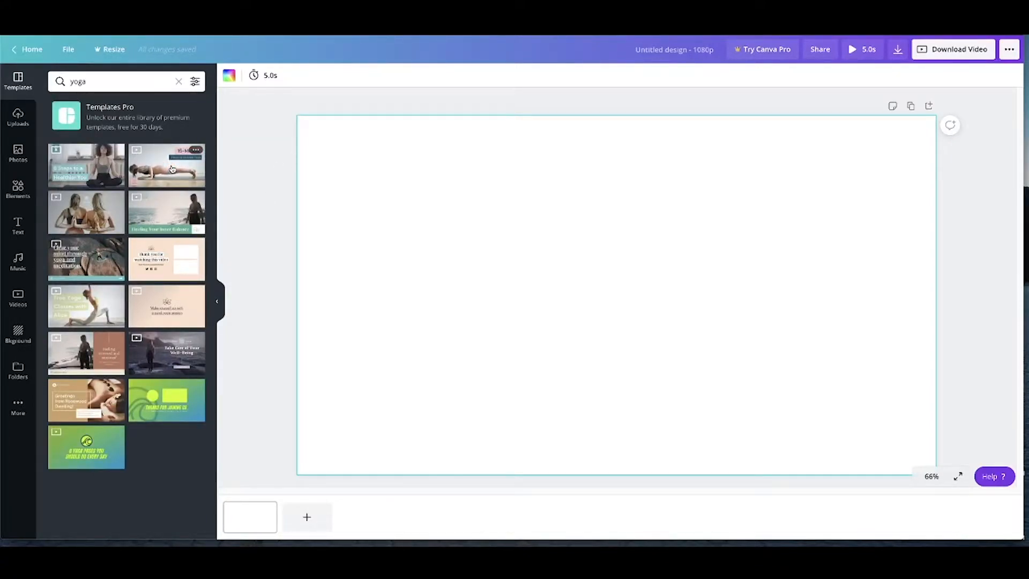
pyautogui.moveTo(166, 204)
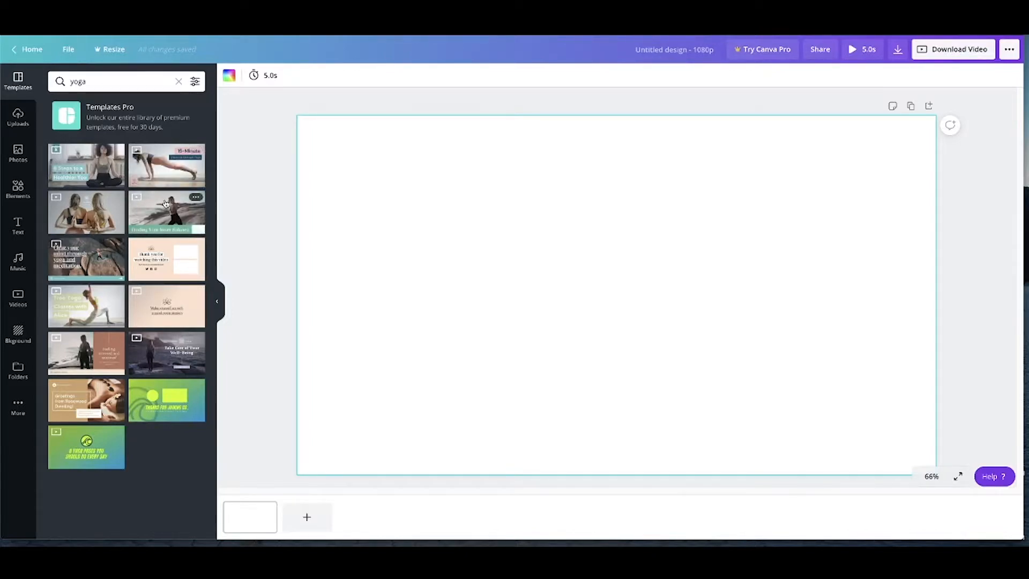
pyautogui.click(166, 204)
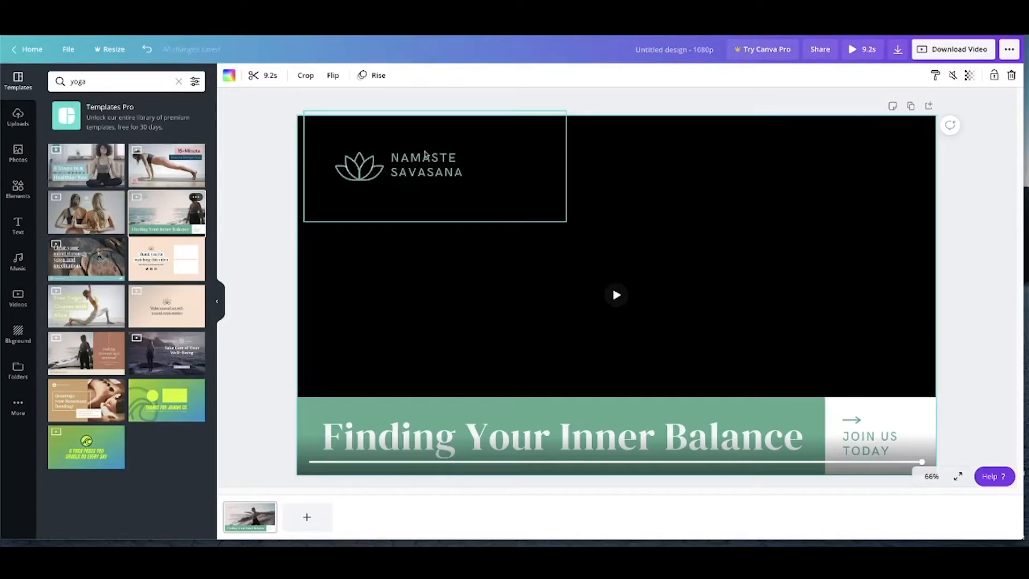
# Align the NAMASTE SAVASANA logo group with the page's upper-left corner and delete its lotus graphic
pyautogui.click(423, 156)
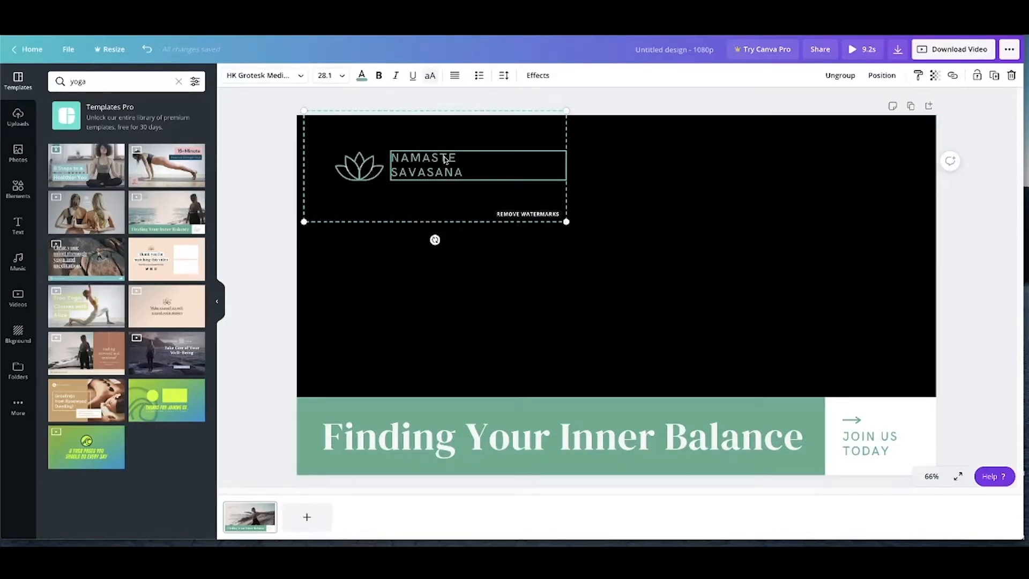
pyautogui.moveTo(444, 159)
pyautogui.mouseDown()
pyautogui.moveTo(446, 209)
pyautogui.moveTo(442, 164)
pyautogui.mouseUp()
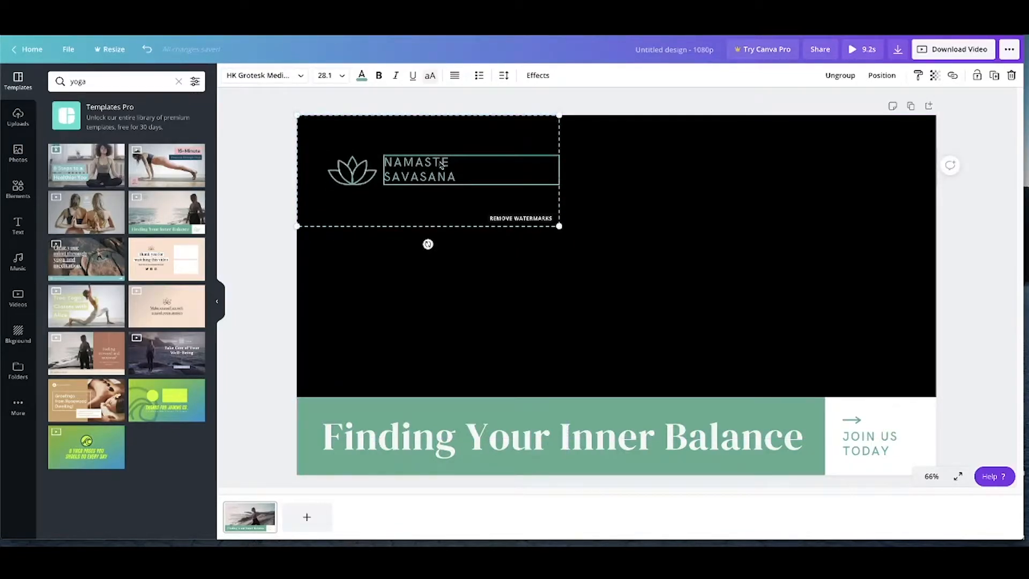
pyautogui.click(350, 168)
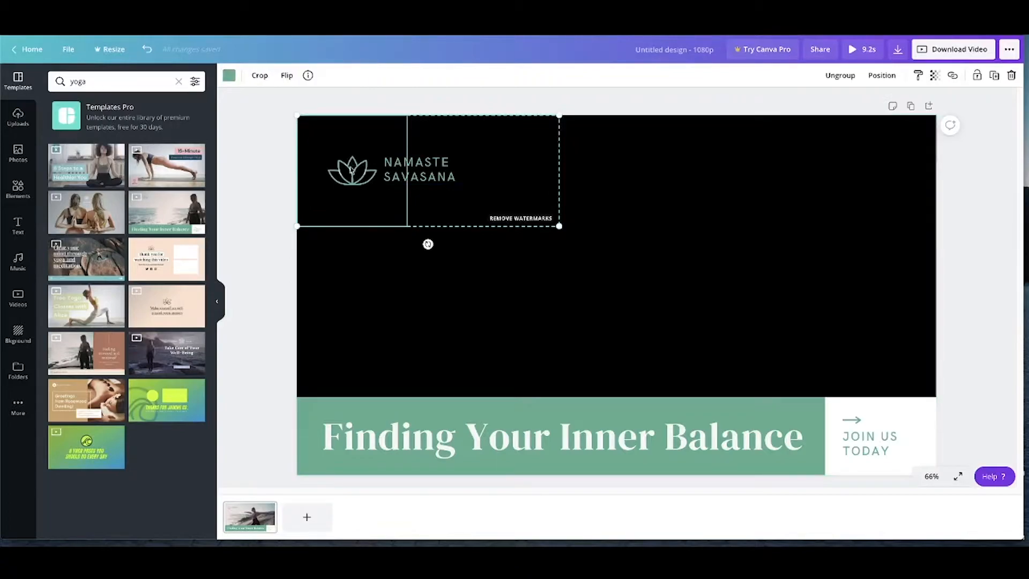
pyautogui.click(437, 169)
pyautogui.click(347, 167)
pyautogui.click(286, 163)
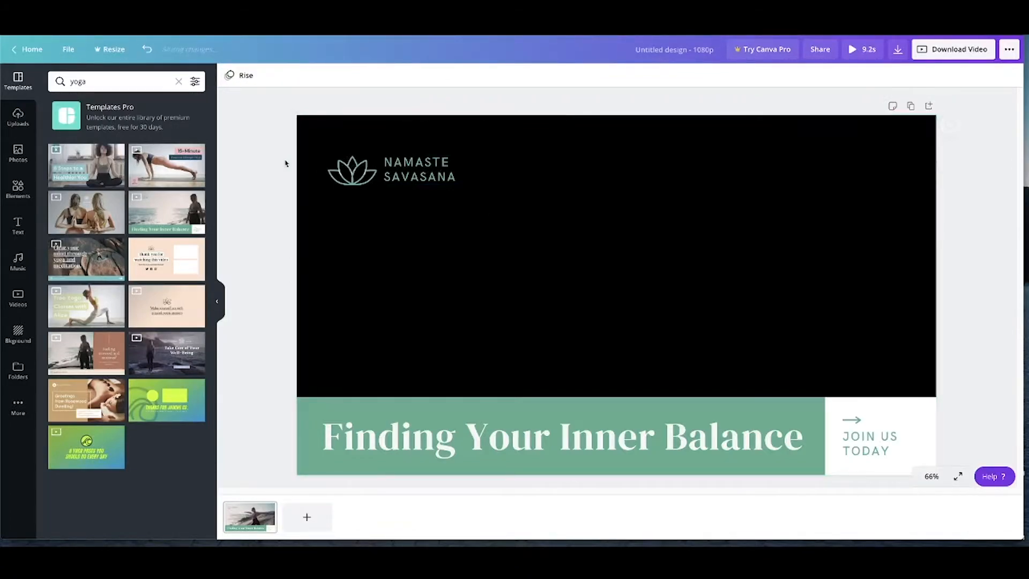
pyautogui.click(362, 172)
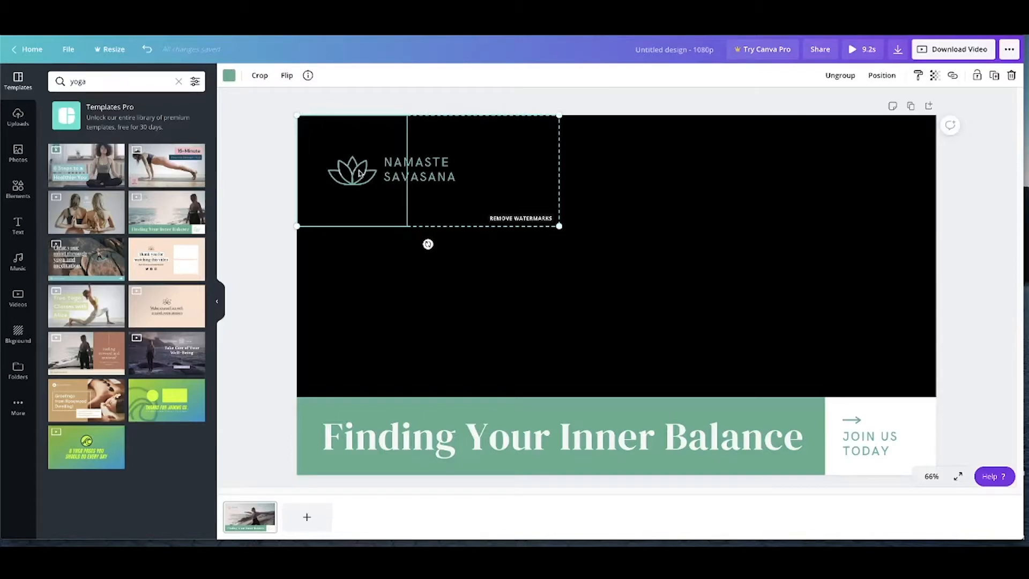
pyautogui.press('Delete')
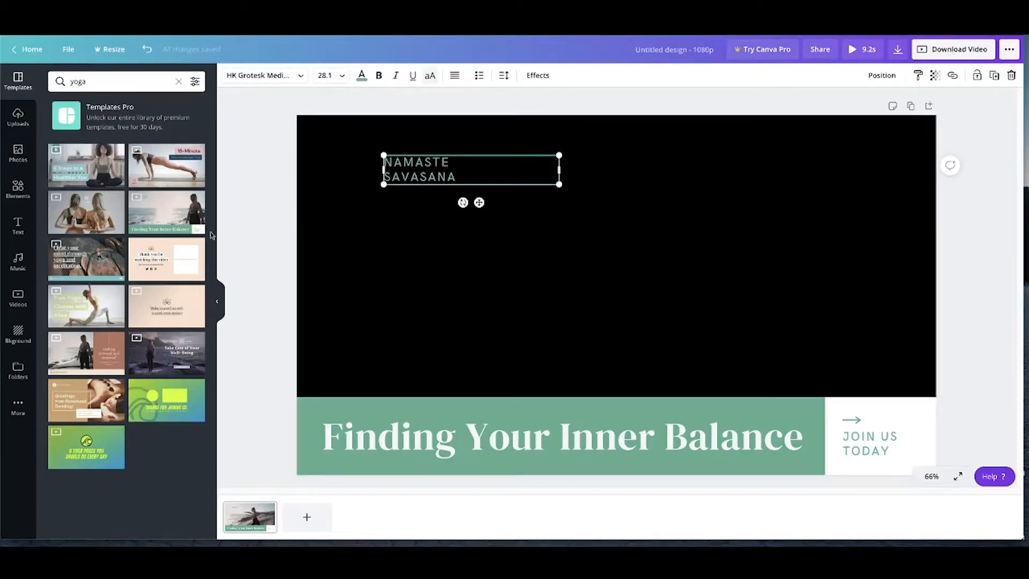
# Add the recently used orange flower graphic, shrink it and place it directly left of the NAMASTE SAVASANA text
pyautogui.click(18, 189)
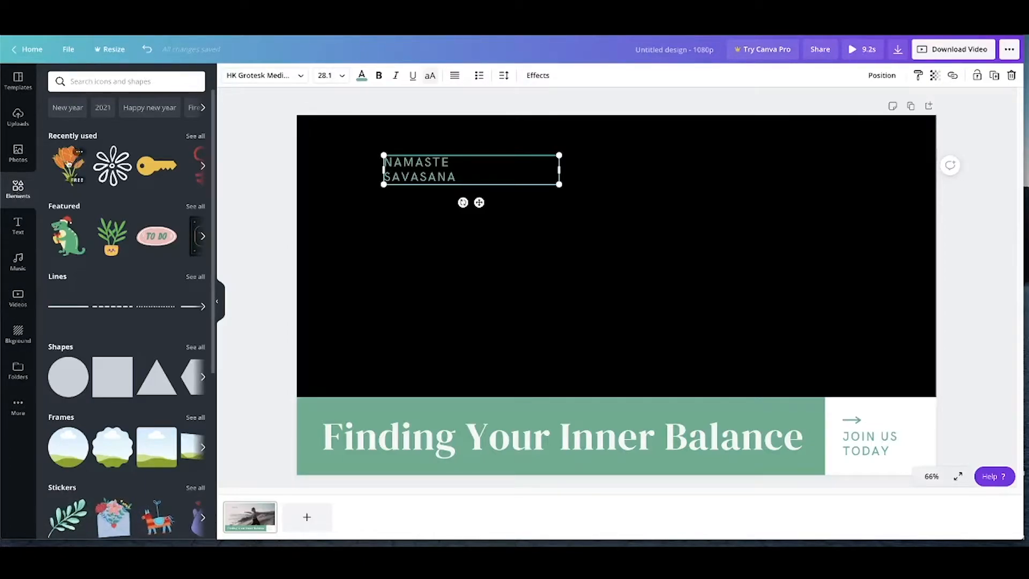
pyautogui.click(67, 164)
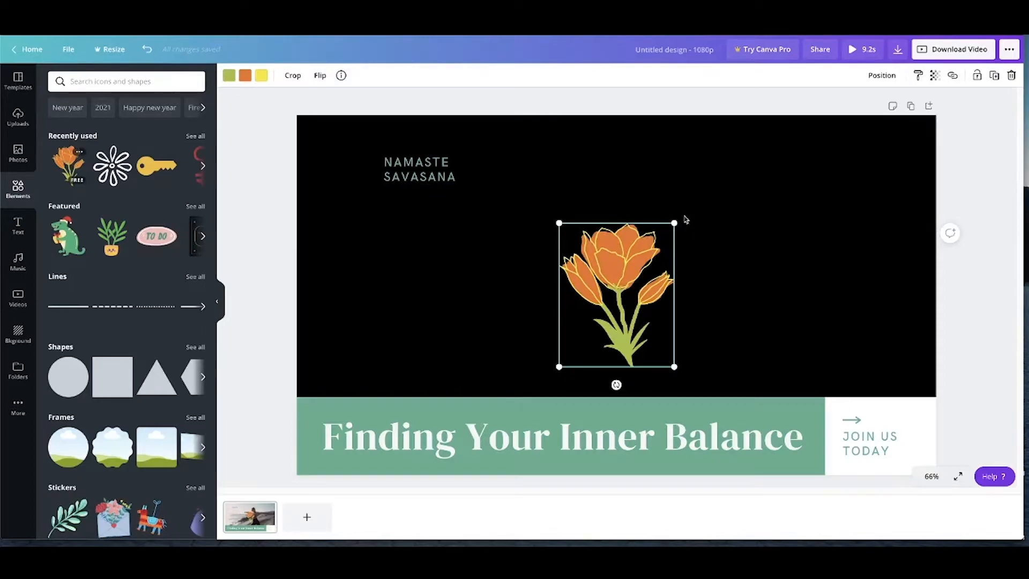
pyautogui.moveTo(674, 223); pyautogui.dragTo(362, 159)
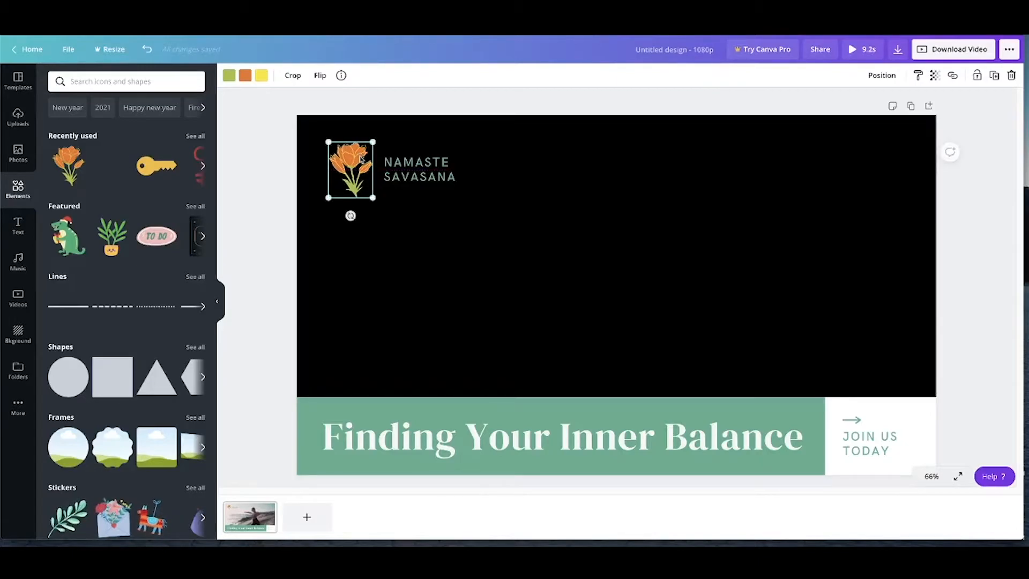
# Deselect the flower, play the full-screen preview of the video and close it
pyautogui.click(137, 84)
pyautogui.click(280, 153)
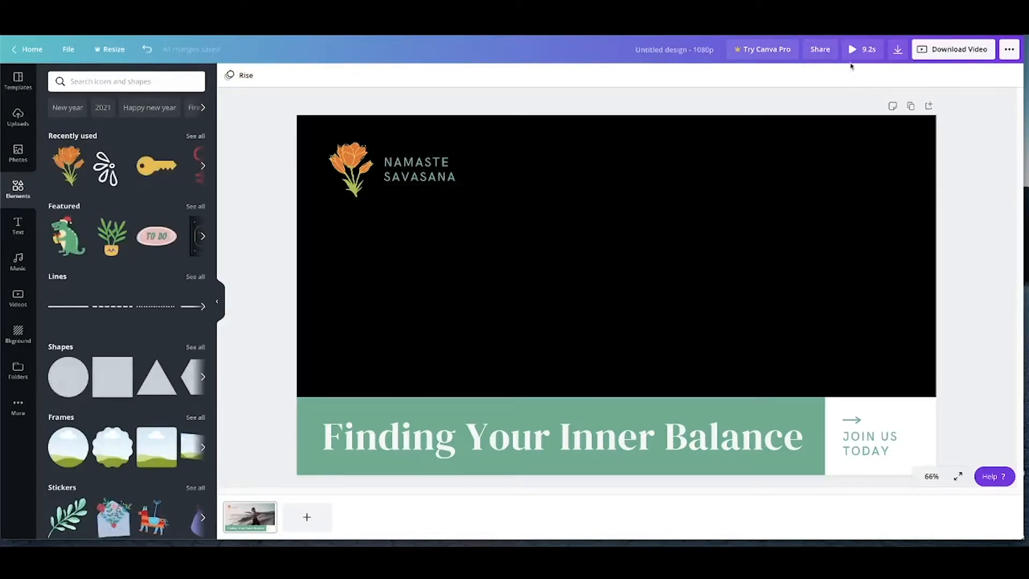
pyautogui.click(857, 51)
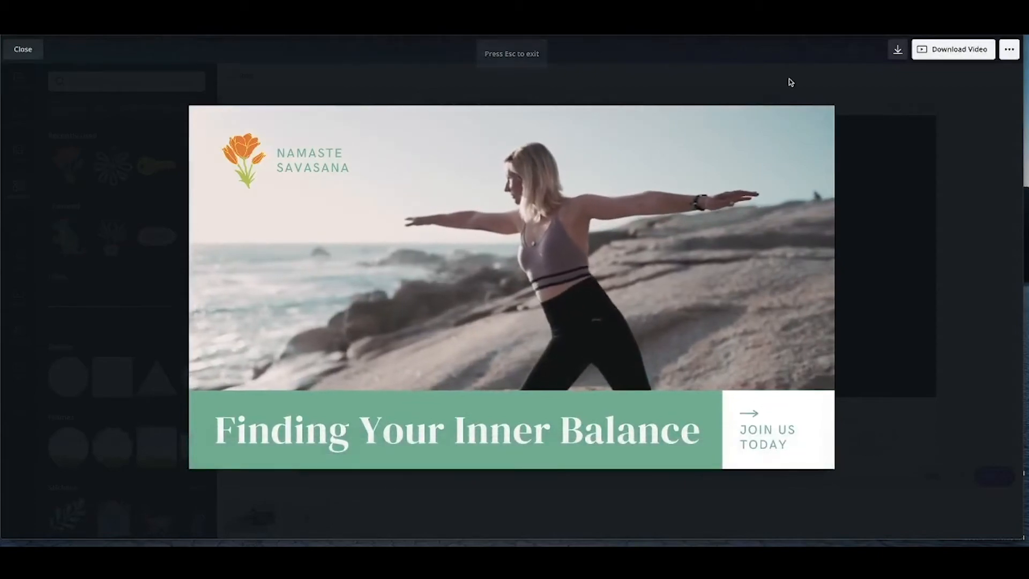
pyautogui.press('Escape')
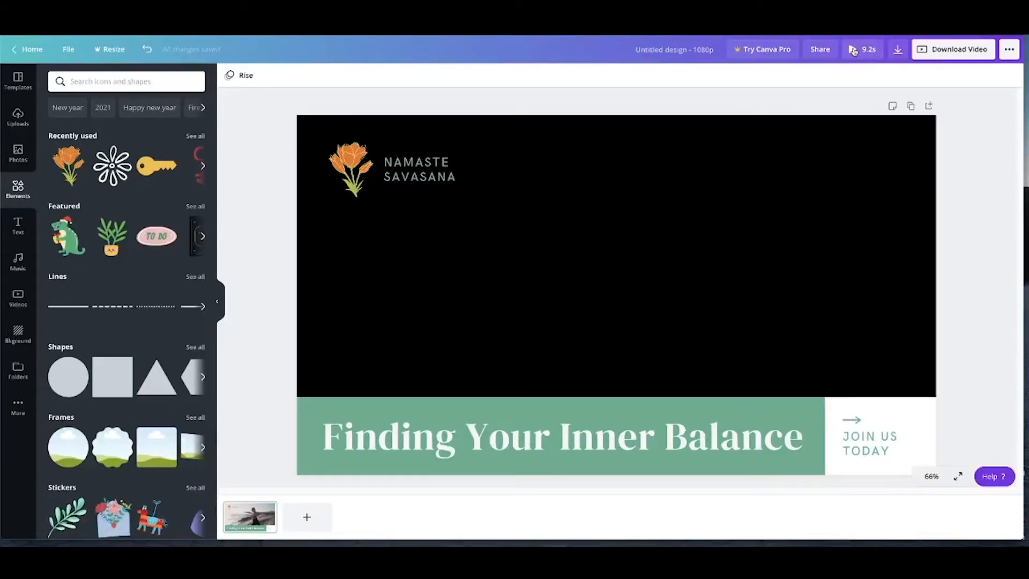
# Extend the trimmed background video to 11.0 s with earlier footage and preview the design
pyautogui.click(829, 229)
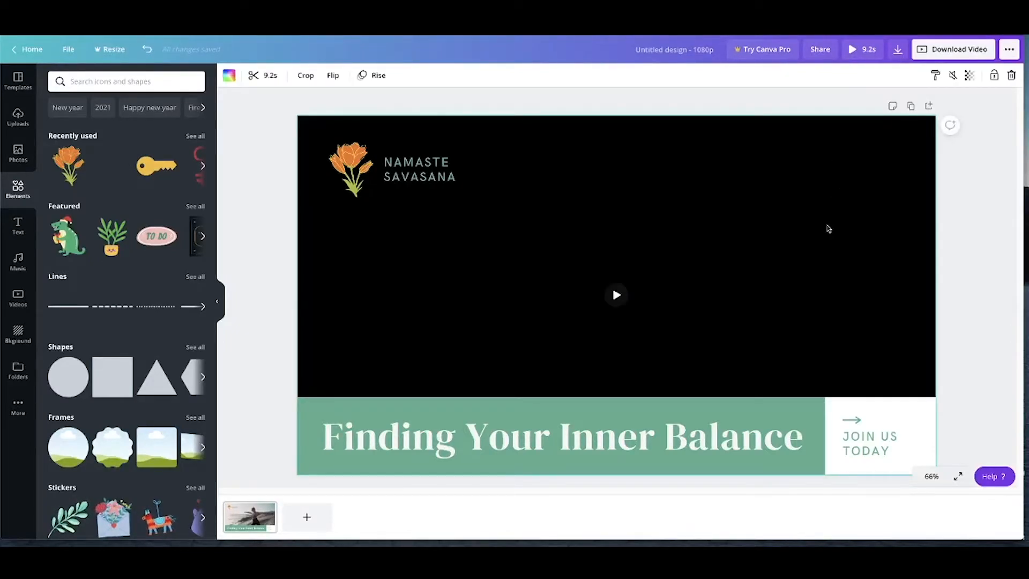
pyautogui.click(271, 75)
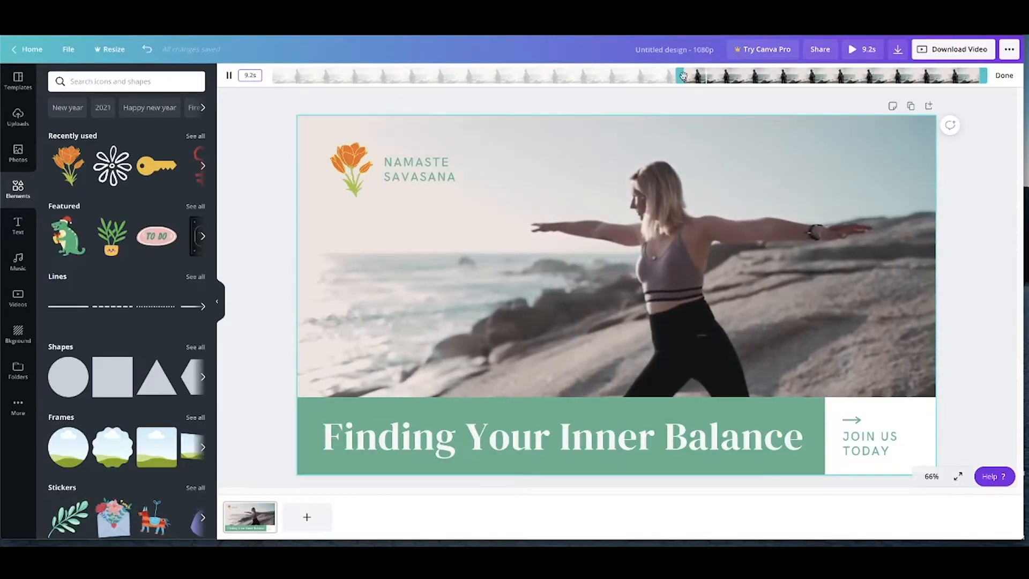
pyautogui.moveTo(683, 75); pyautogui.dragTo(606, 81)
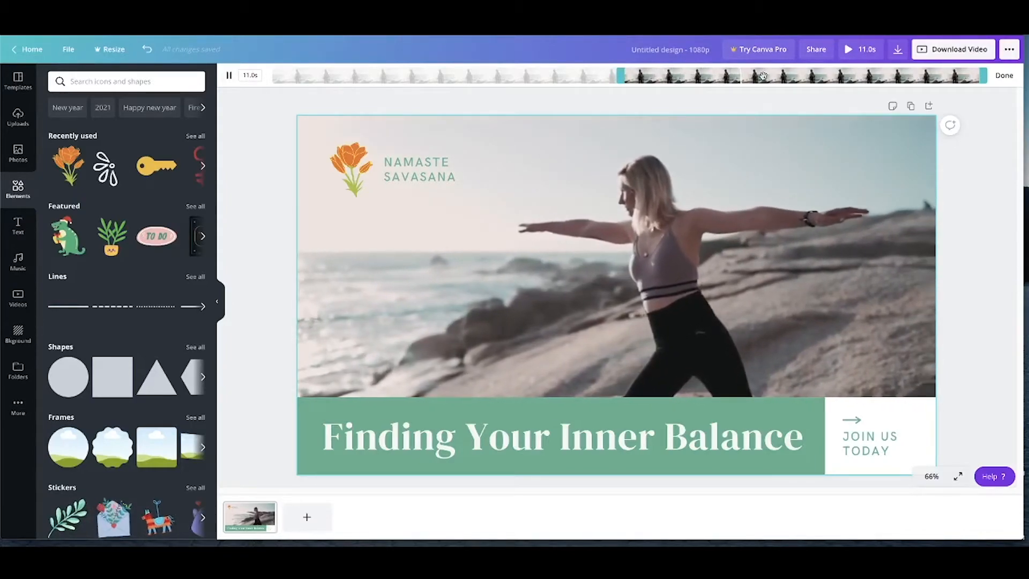
pyautogui.moveTo(762, 77); pyautogui.dragTo(691, 80)
pyautogui.click(852, 49)
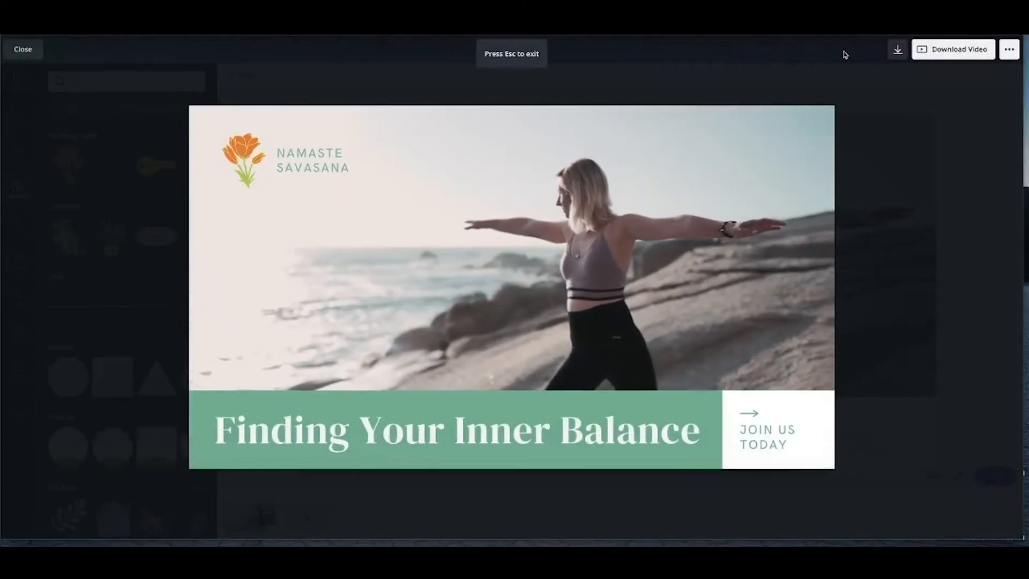
pyautogui.press('Escape')
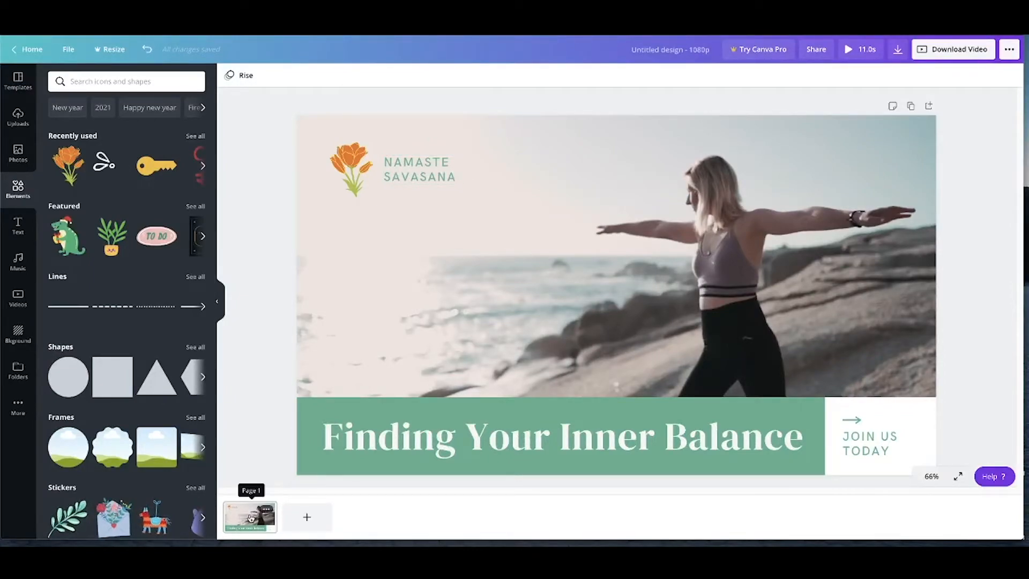
# Try the Flow photo animation on the page and apply the Fade animation instead
pyautogui.click(243, 75)
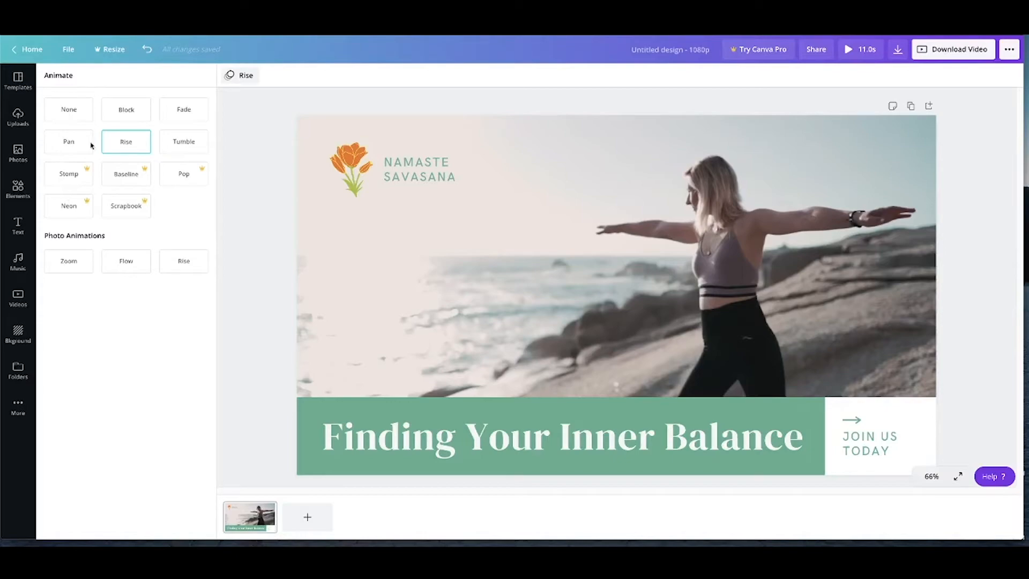
pyautogui.click(134, 263)
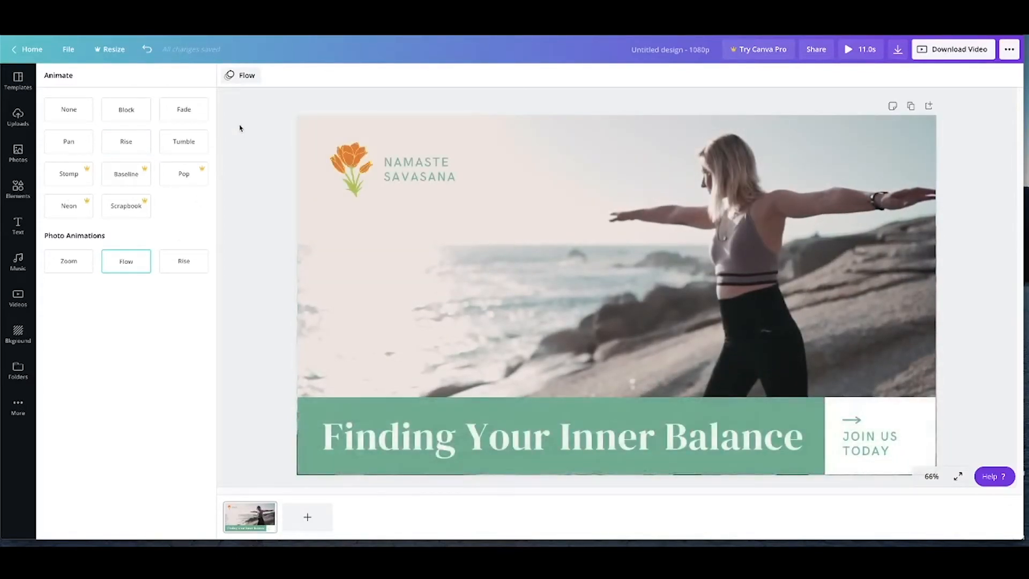
pyautogui.click(184, 110)
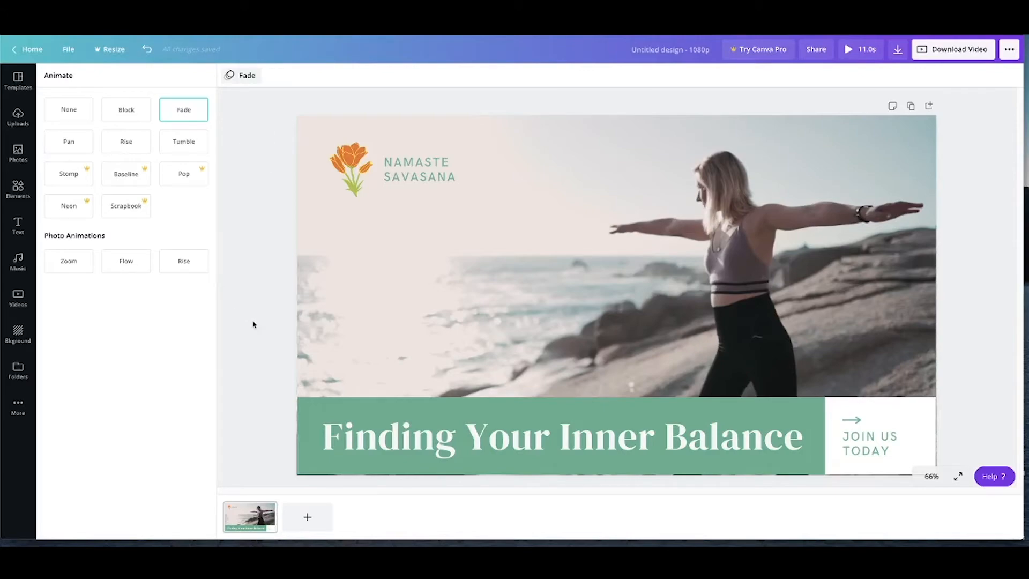
pyautogui.click(262, 242)
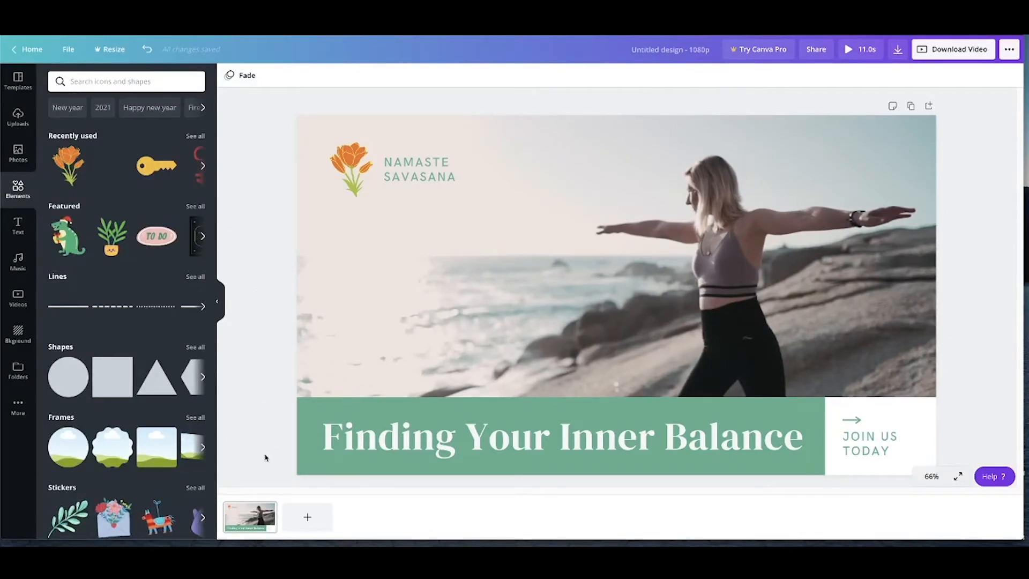
# Add a second page and apply the first layout of the "Peach and Grey Delicate Pastel Fitness YouTube Intro" template
pyautogui.click(308, 518)
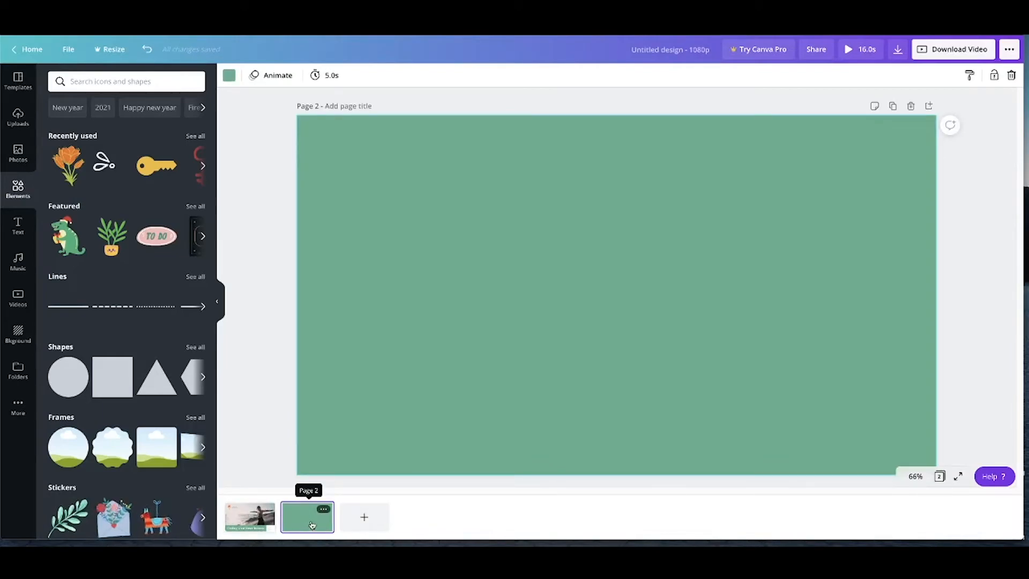
pyautogui.click(16, 80)
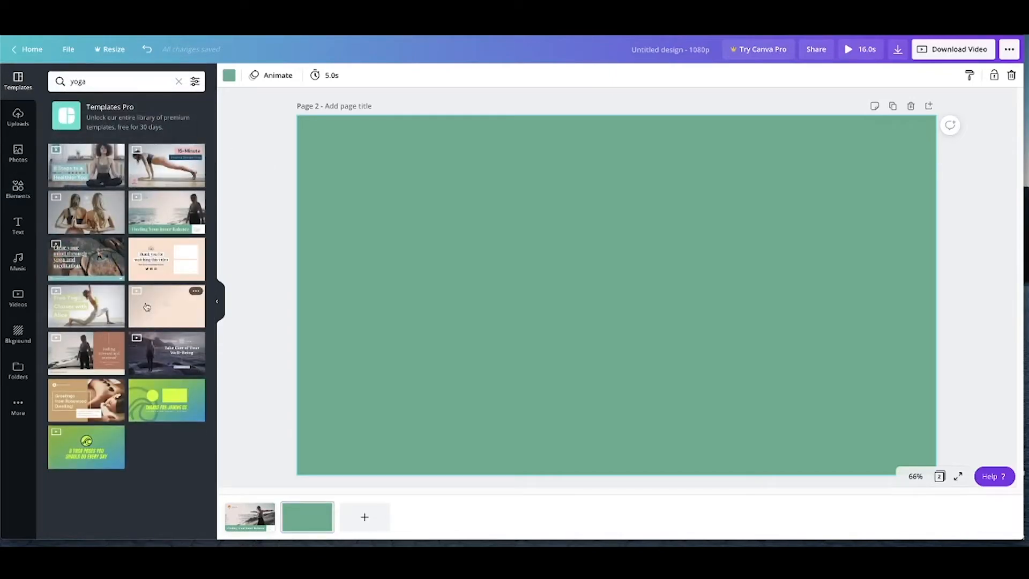
pyautogui.click(147, 306)
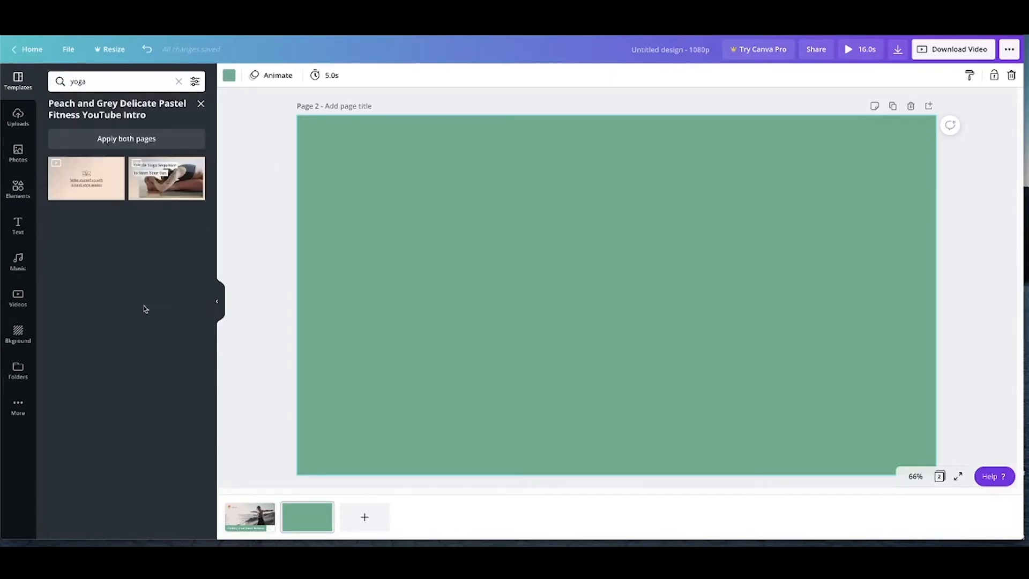
pyautogui.click(79, 185)
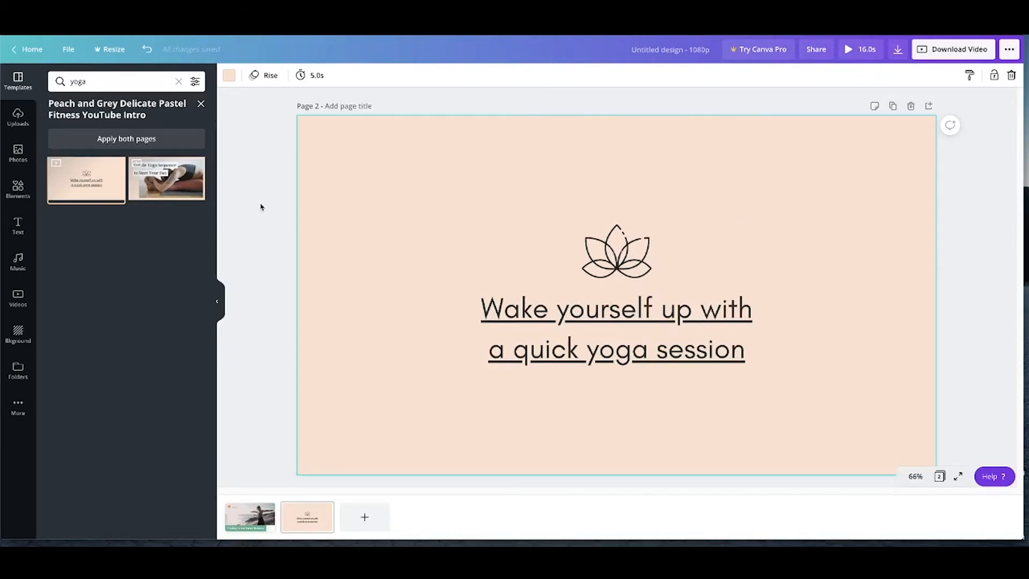
# Replace the lotus graphic on page 2 with the orange flower, centred above the text
pyautogui.click(597, 254)
pyautogui.press('Delete')
pyautogui.click(18, 189)
pyautogui.moveTo(68, 164); pyautogui.dragTo(617, 213)
# Change the background of page 2 to the green used on the first page
pyautogui.click(728, 236)
pyautogui.click(229, 75)
pyautogui.click(87, 174)
# Replace the page 2 text with "New Yoga Classes Available Now!" and a street address line, and select all of it
pyautogui.click(605, 317)
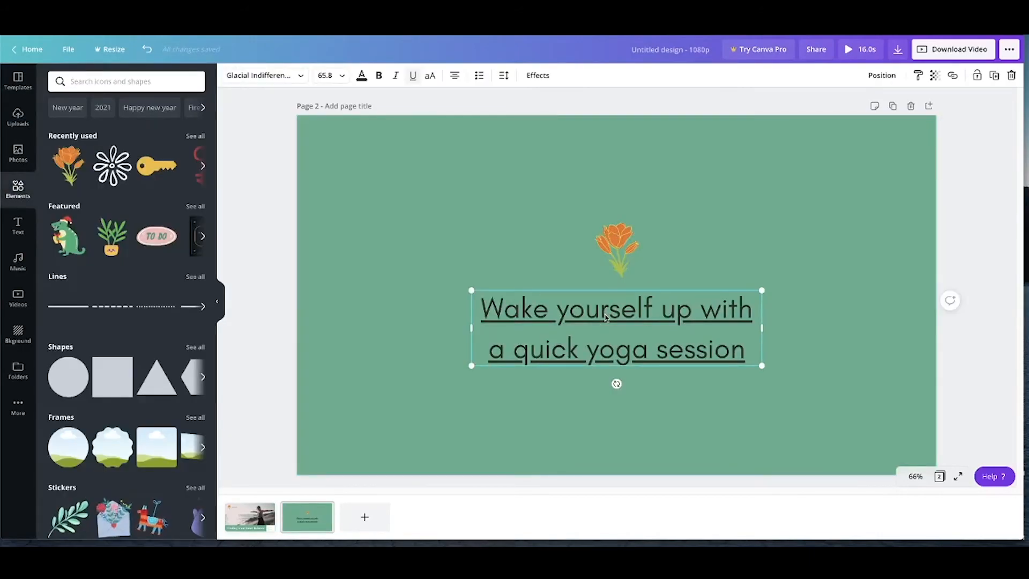
pyautogui.doubleClick(606, 317)
pyautogui.hotkey('ctrl', 'a')
pyautogui.write('New Yoga Classes Available Now!')
pyautogui.press('Return')
pyautogui.write('1234 Relax Road')
pyautogui.hotkey('ctrl', 'a')
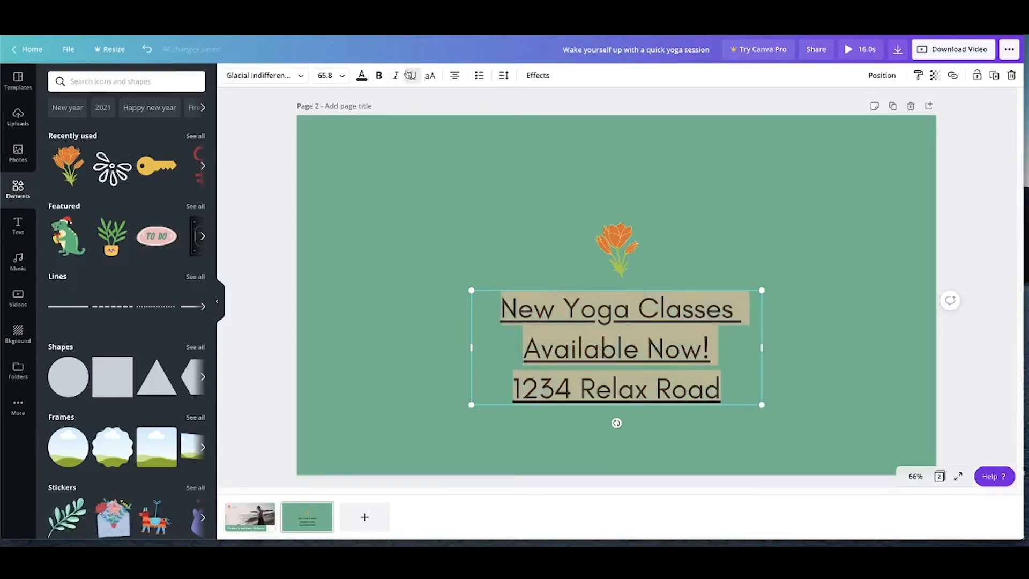
# Remove the underline from the page 2 text and add a phone number line below the street address
pyautogui.click(410, 75)
pyautogui.press('Return')
pyautogui.write('(123) ')
pyautogui.write('307')
pyautogui.press('BackSpace')
pyautogui.press('BackSpace')
pyautogui.press('BackSpace')
pyautogui.write('456-7890')
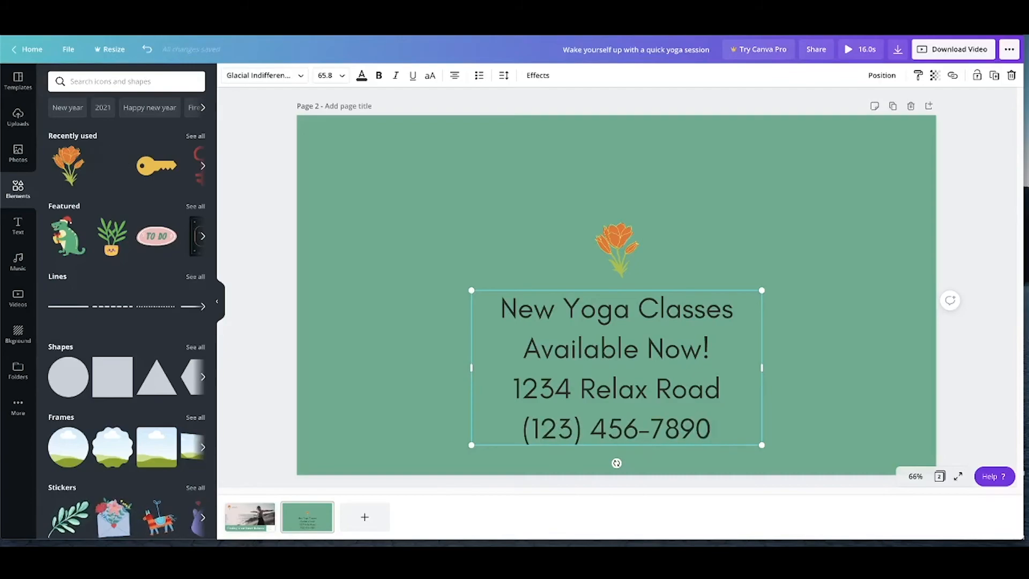
pyautogui.click(785, 394)
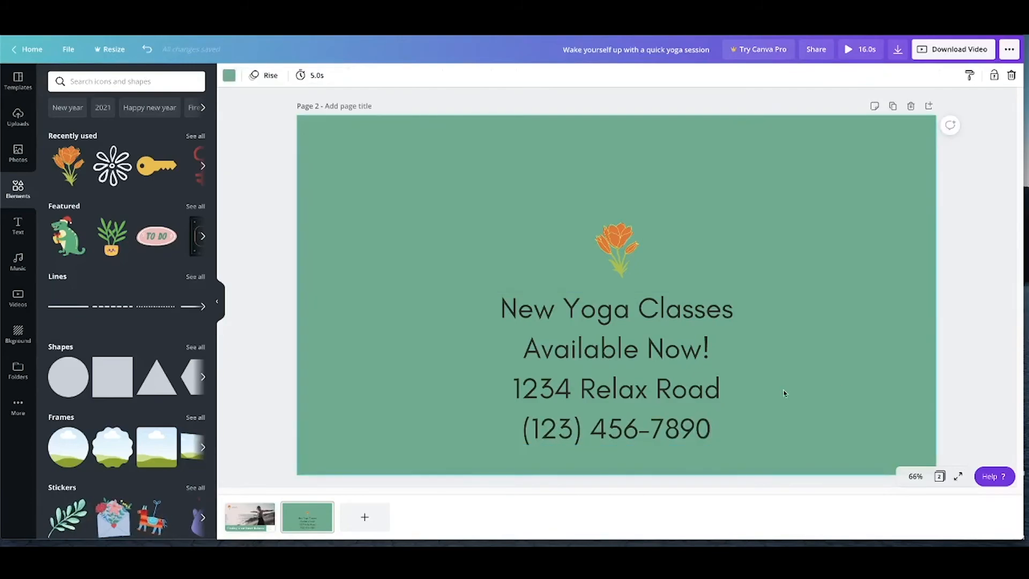
# Change the colour of the whole page 2 text block to the white from the document colours
pyautogui.click(670, 375)
pyautogui.click(361, 75)
pyautogui.click(58, 203)
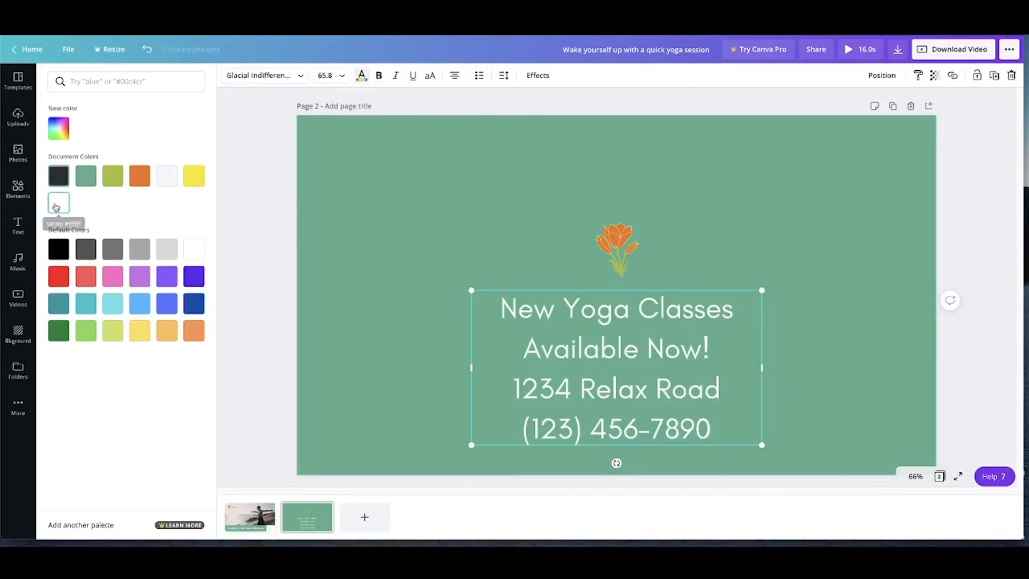
pyautogui.press('Escape')
pyautogui.click(303, 258)
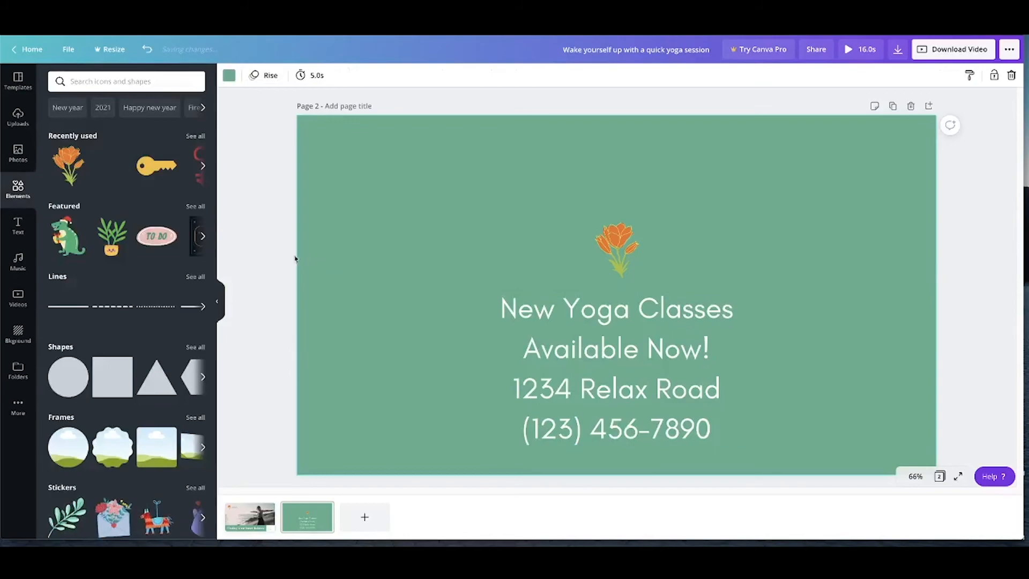
# Move the orange flower and text block together slightly higher on page 2, and preview the full video
pyautogui.click(624, 250)
pyautogui.keyDown('shift'); pyautogui.click(658, 322); pyautogui.keyUp('shift')
pyautogui.moveTo(658, 321); pyautogui.dragTo(658, 300)
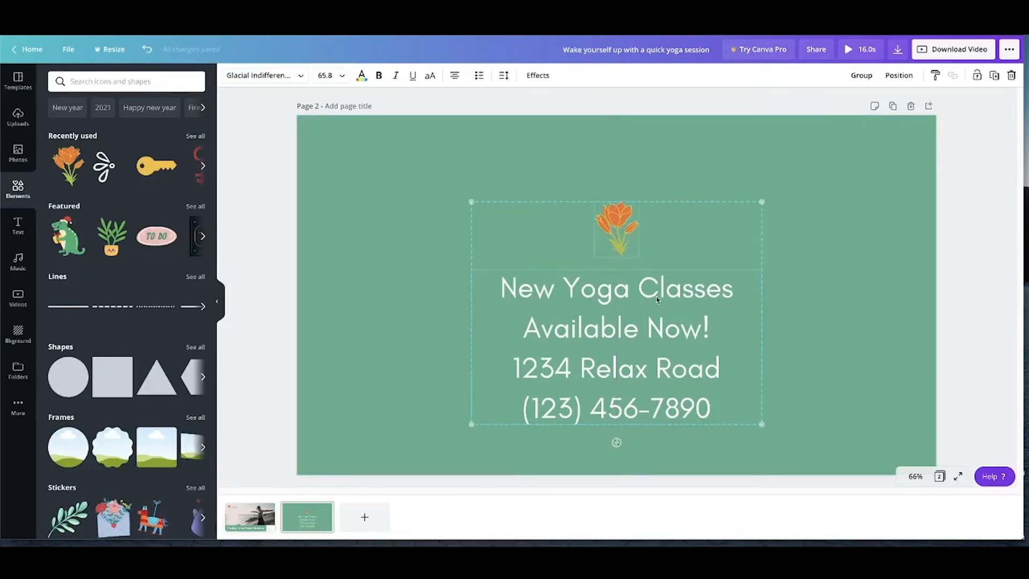
pyautogui.click(860, 50)
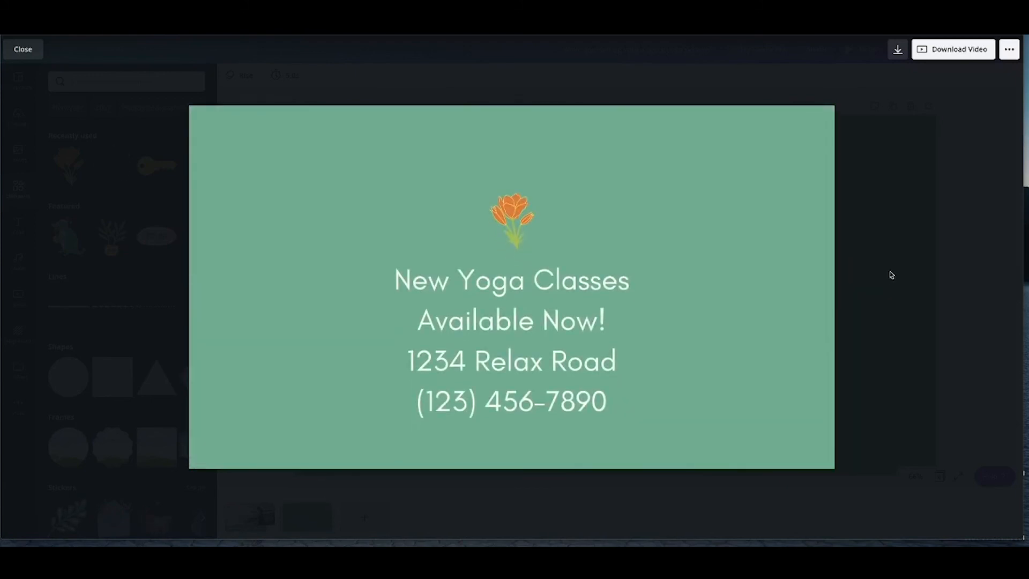
pyautogui.click(901, 260)
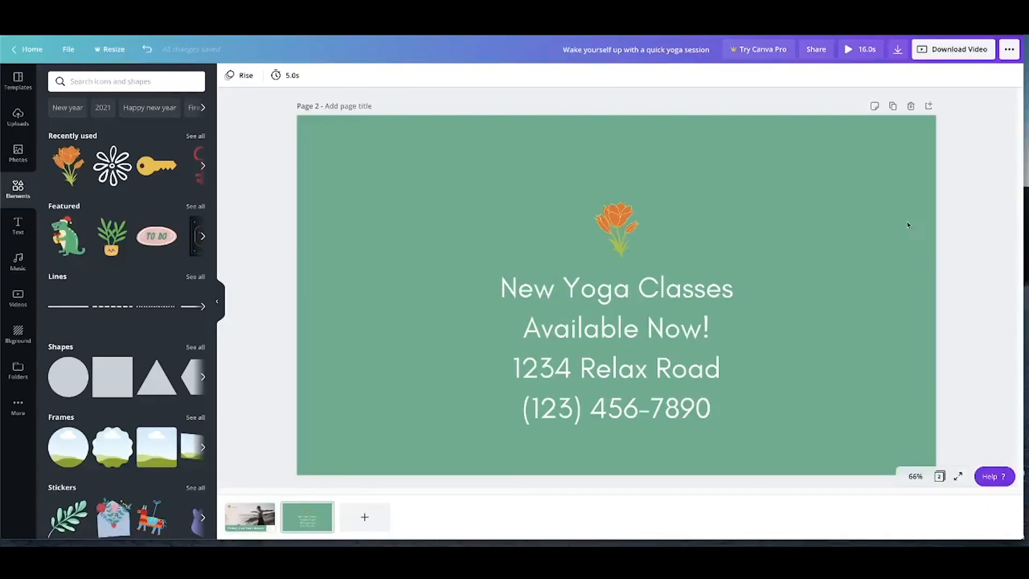
# Download all pages of the design as an MP4 high quality video
pyautogui.click(945, 49)
pyautogui.click(956, 133)
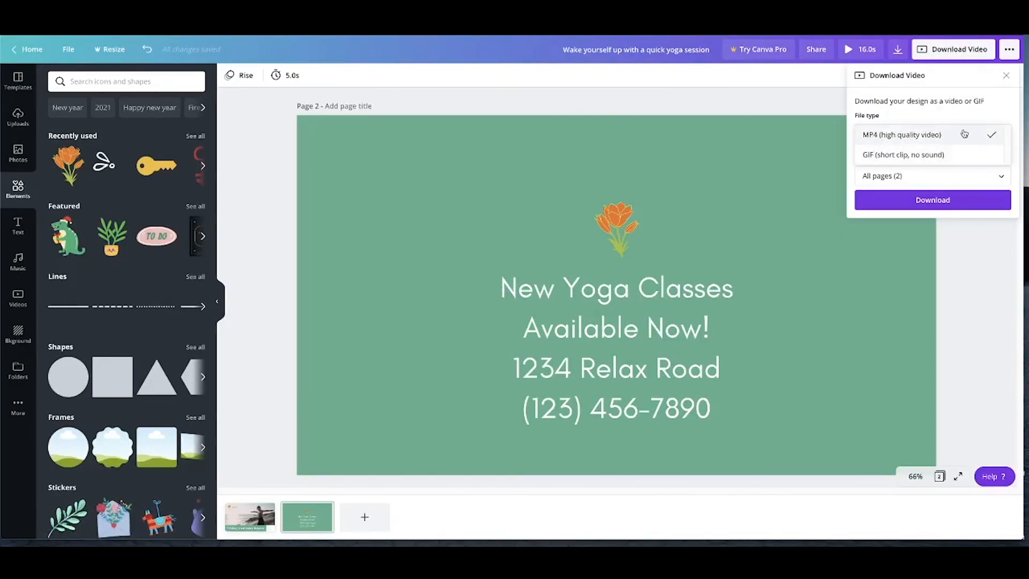
pyautogui.click(963, 134)
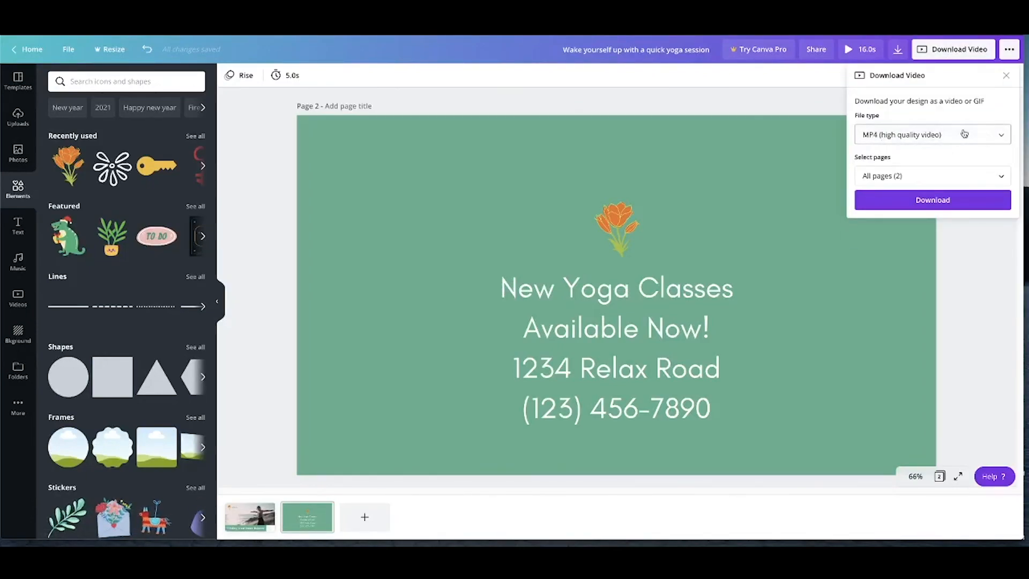
pyautogui.click(972, 205)
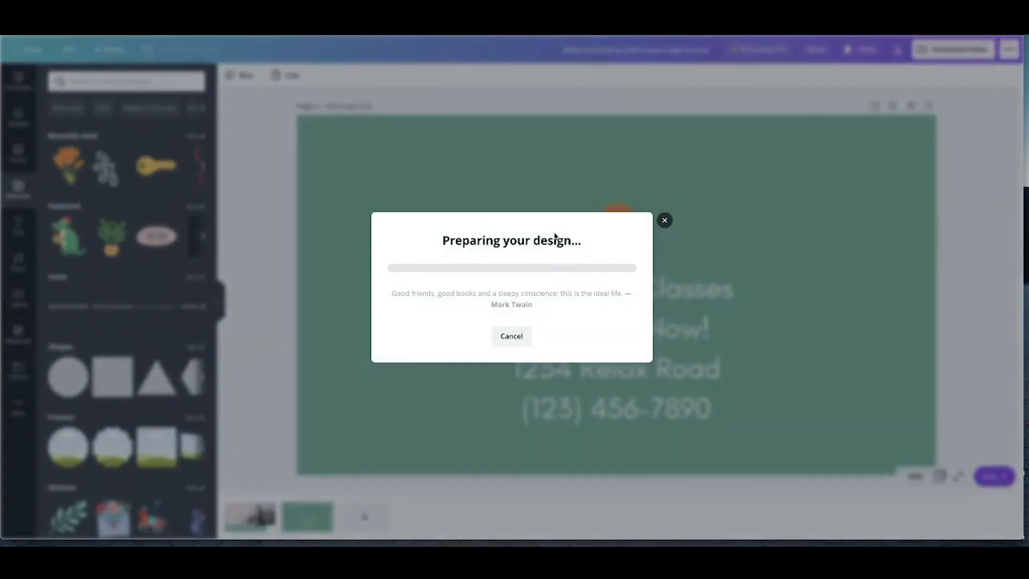